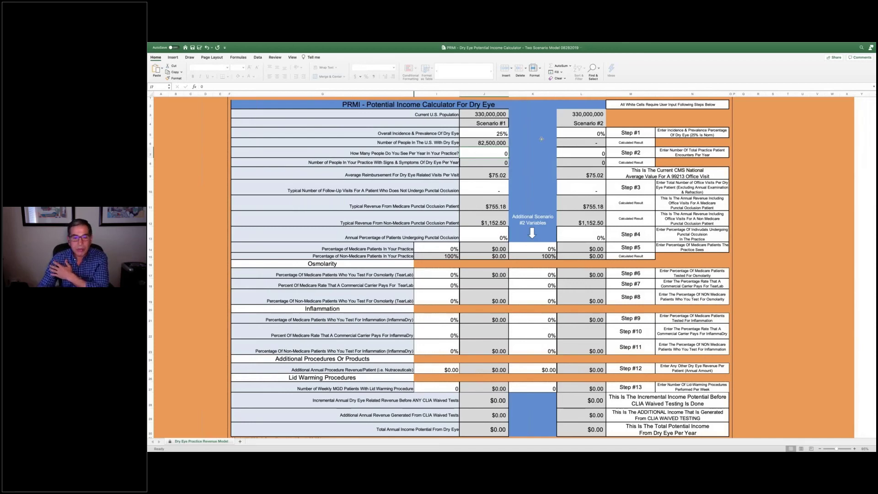
# For Scenario #1, enter 3500 people seen per year, 3 follow-up visits and 5% of patients undergoing punctal occlusion
pyautogui.write('3500')
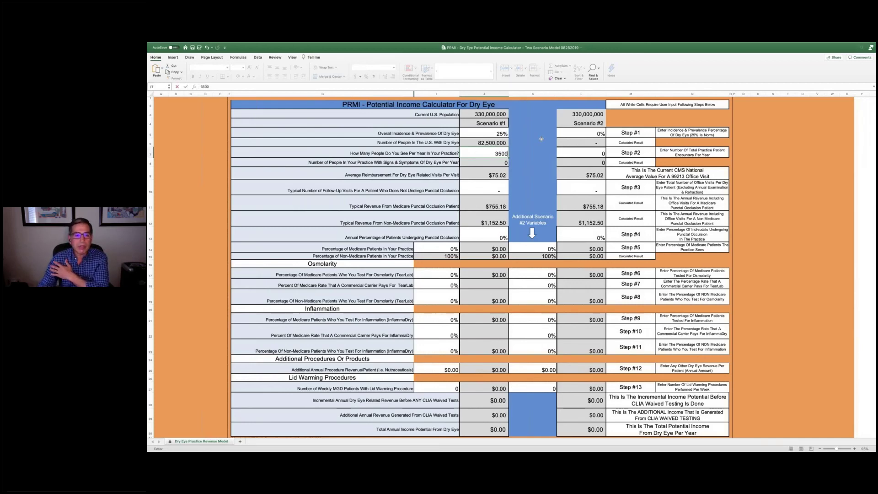
pyautogui.press('Return')
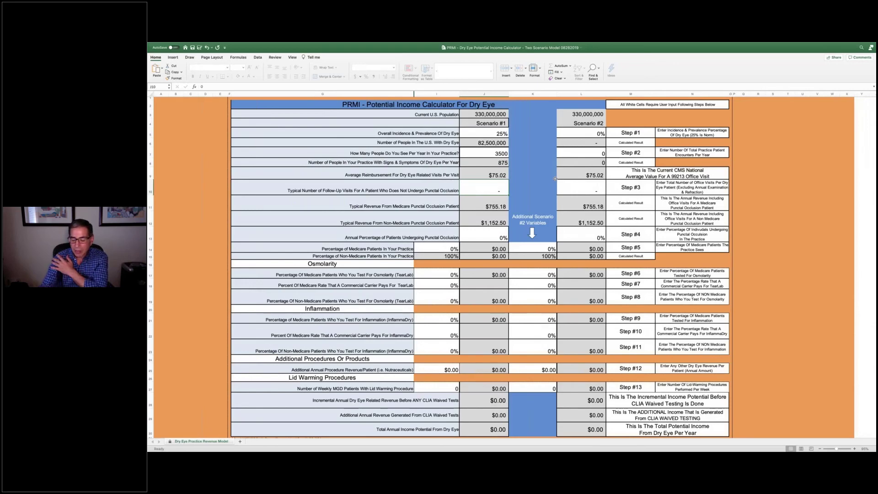
pyautogui.write('3')
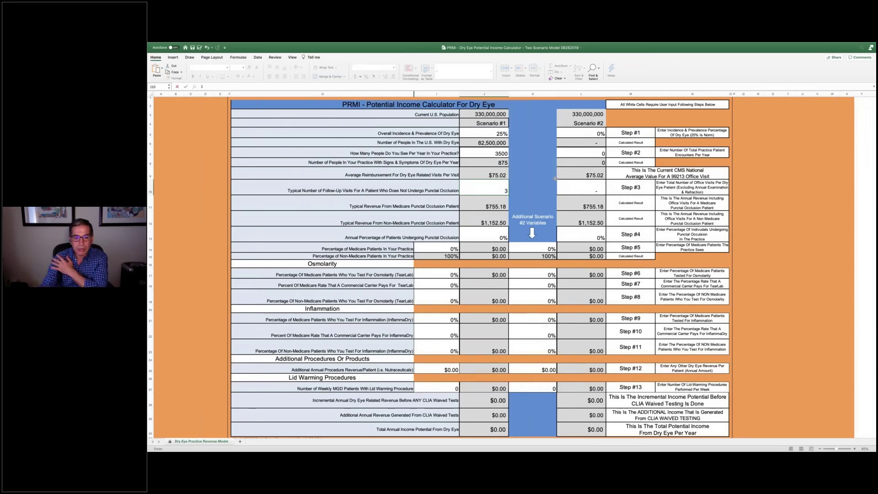
pyautogui.press('Return')
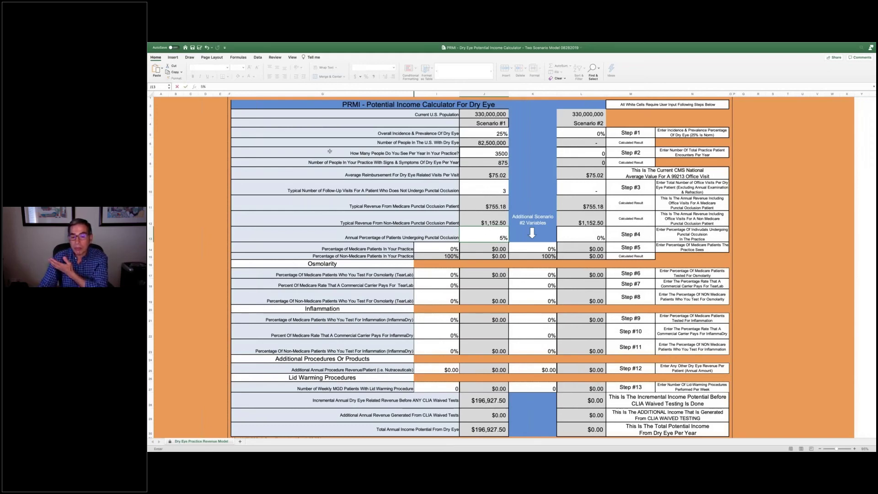
pyautogui.press('Return')
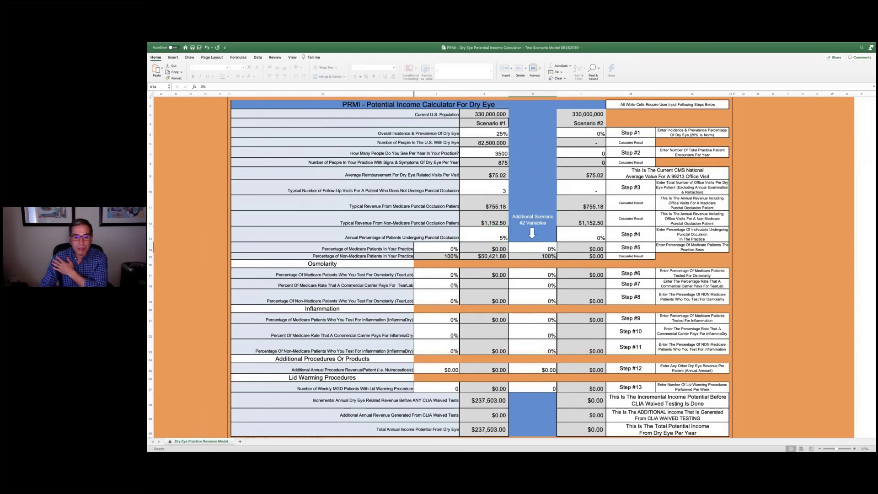
# For Scenario #1, set the percentage of Medicare patients to 50% and the additional annual procedure revenue per patient to $75
pyautogui.click(436, 249)
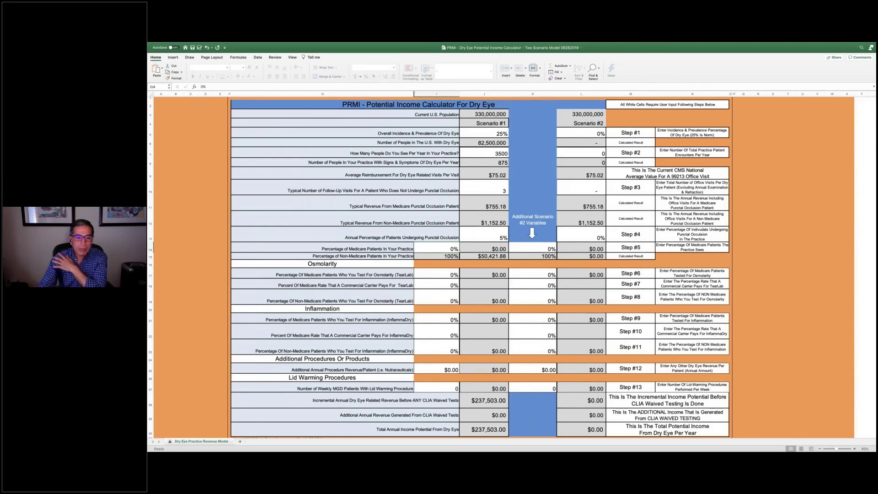
pyautogui.write('50')
pyautogui.press('Return')
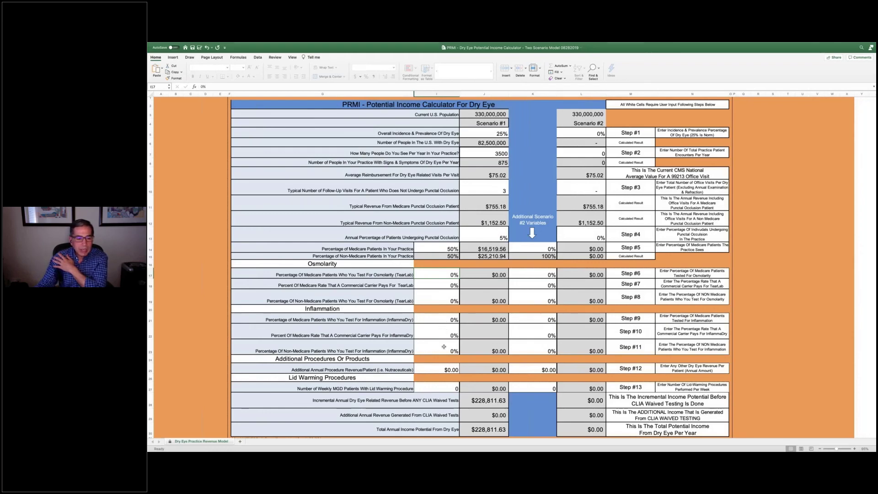
pyautogui.click(448, 368)
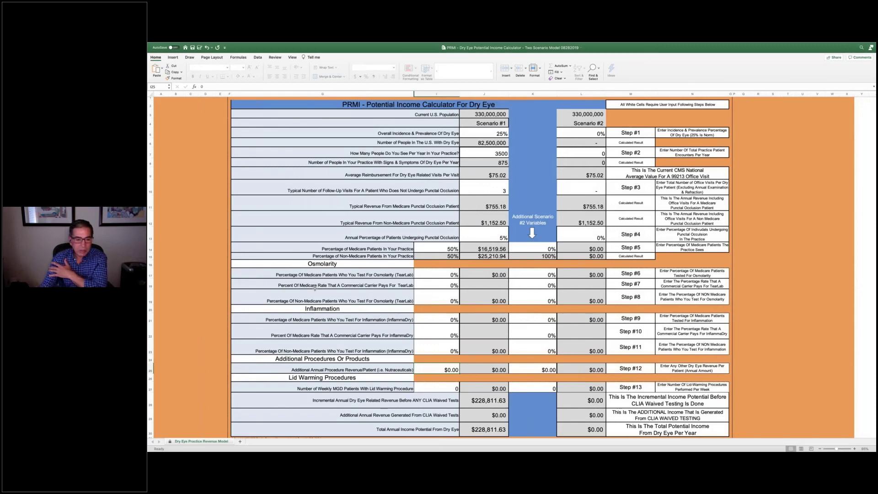
pyautogui.write('75')
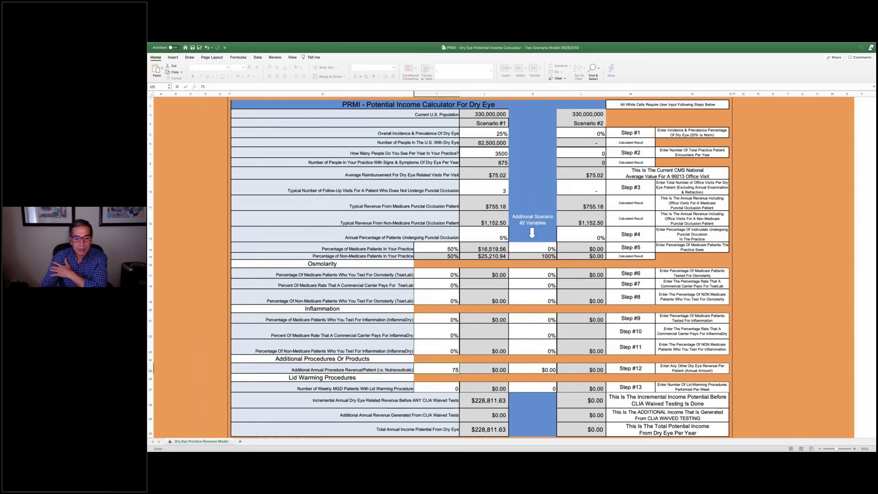
pyautogui.press('Return')
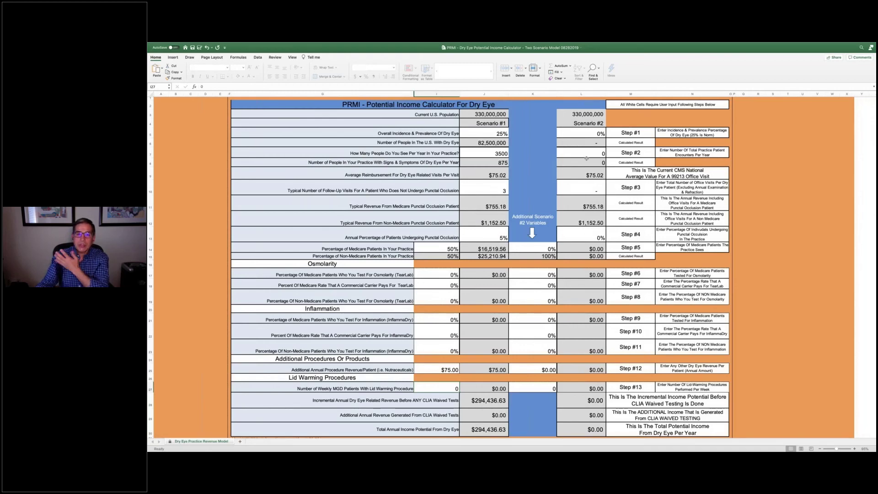
# For Scenario #2, set the incidence and prevalence of dry eye to 40% and the people seen per year to 3500
pyautogui.click(588, 132)
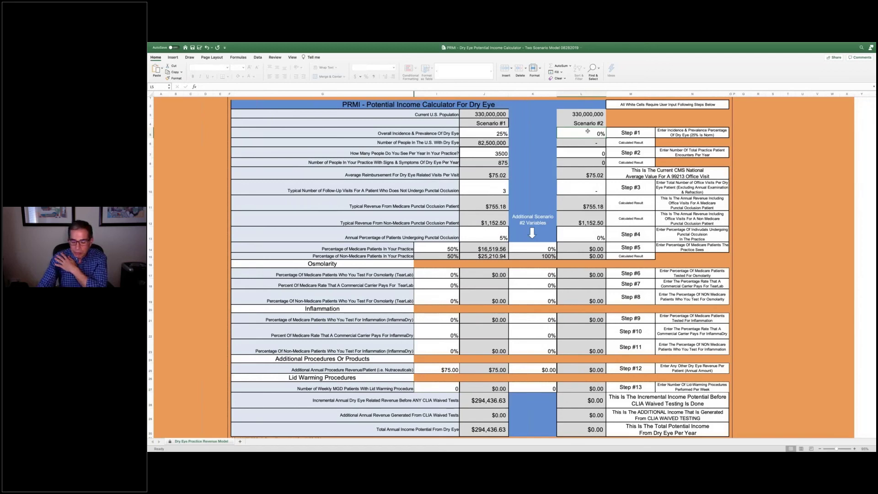
pyautogui.write('40')
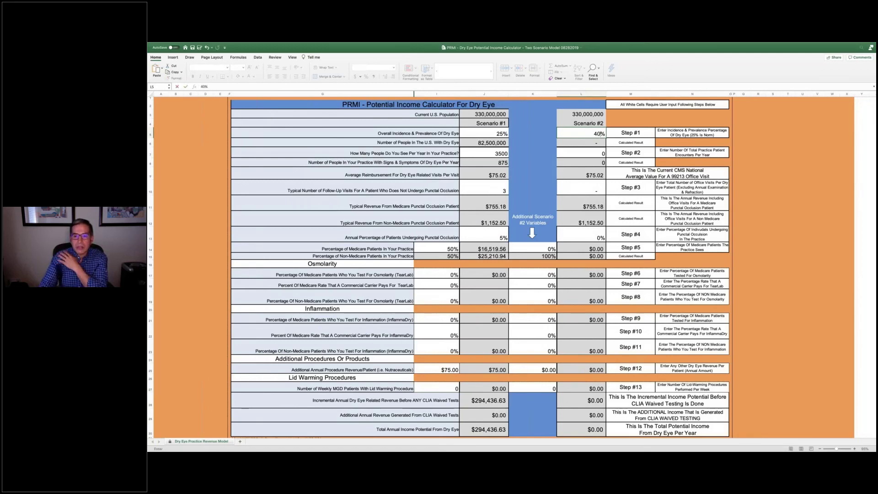
pyautogui.press('Return')
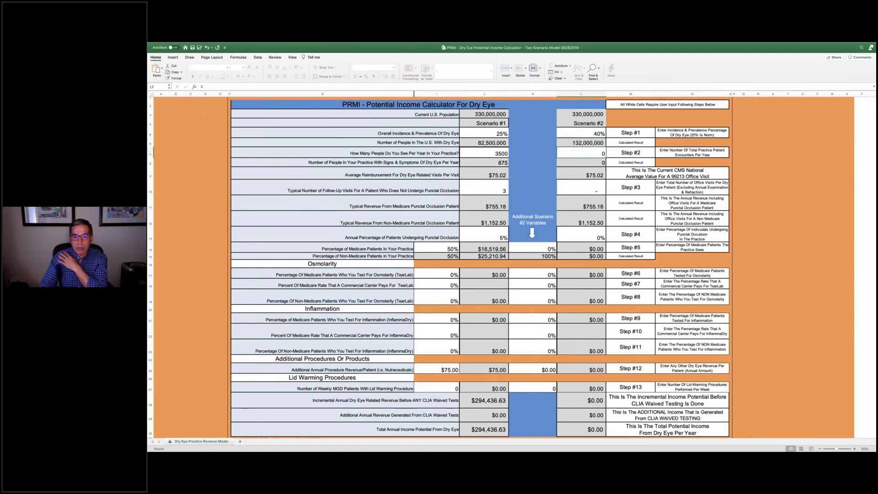
pyautogui.write('3500')
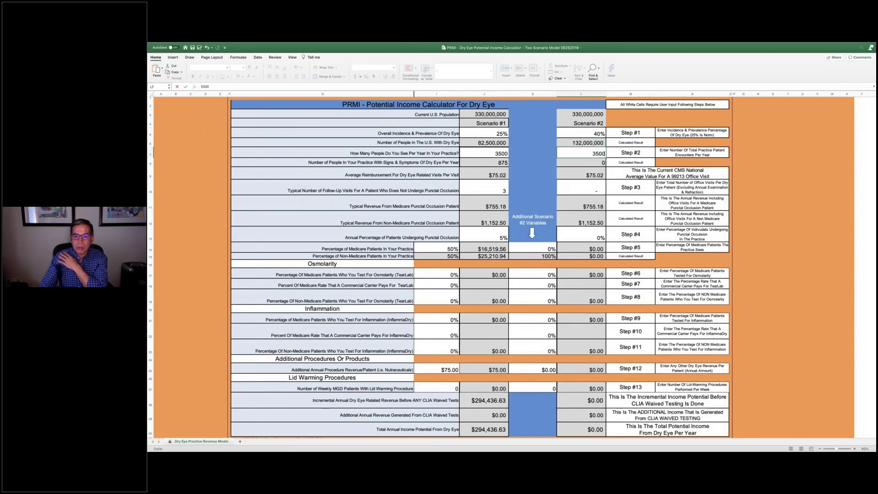
pyautogui.press('Return')
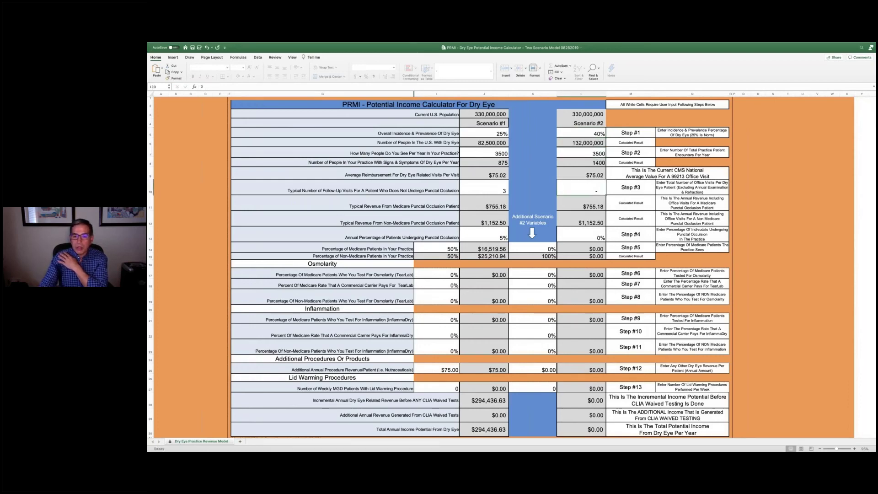
# For Scenario #2, enter 3 typical follow-up visits and 5% as the annual percentage of patients undergoing punctal occlusion
pyautogui.write('3')
pyautogui.press('Return')
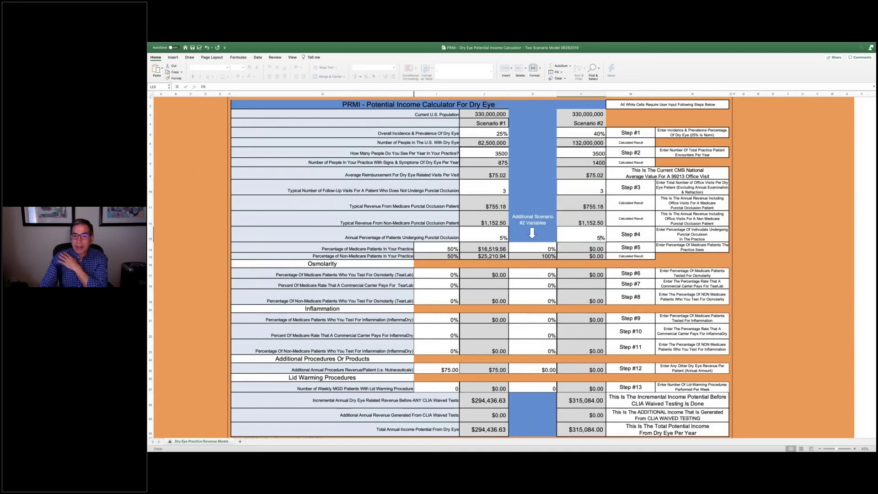
pyautogui.write('5')
pyautogui.press('Return')
# Set the percentage of Medicare patients in the practice to 50% for Scenario #2
pyautogui.click(533, 249)
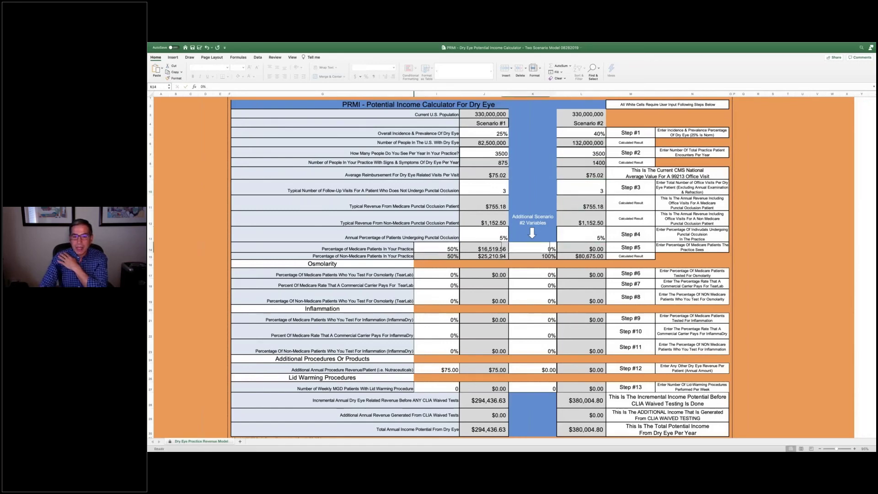
pyautogui.write('5')
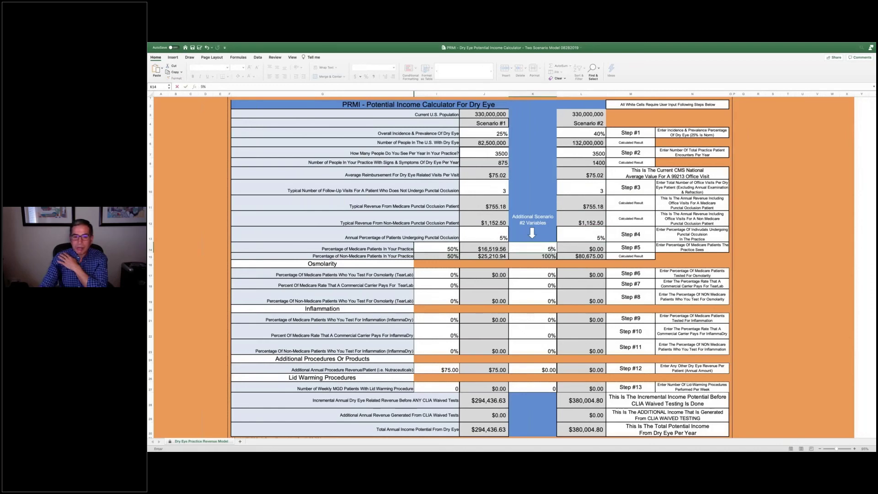
pyautogui.write('0')
pyautogui.press('Return')
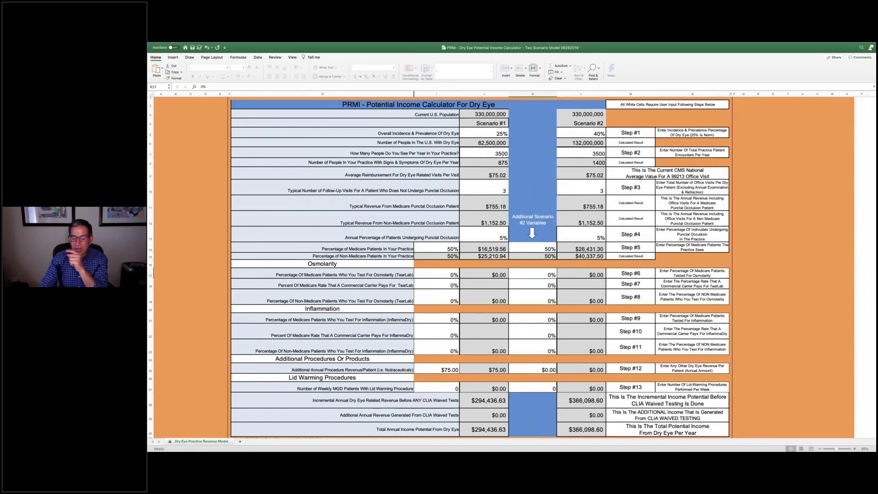
# Fill in Scenario #2's osmolarity variables: 100% of Medicare patients tested, 85% commercial carrier rate and 60% of non-Medicare patients tested
pyautogui.write('1')
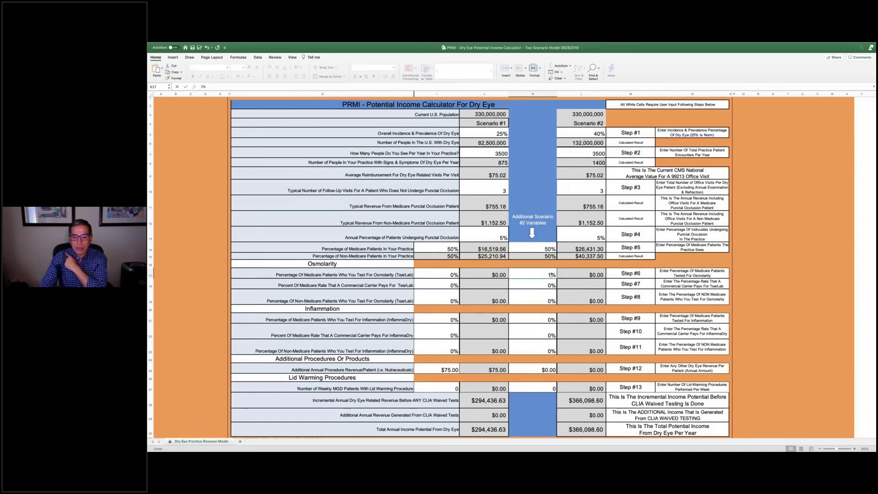
pyautogui.write('00')
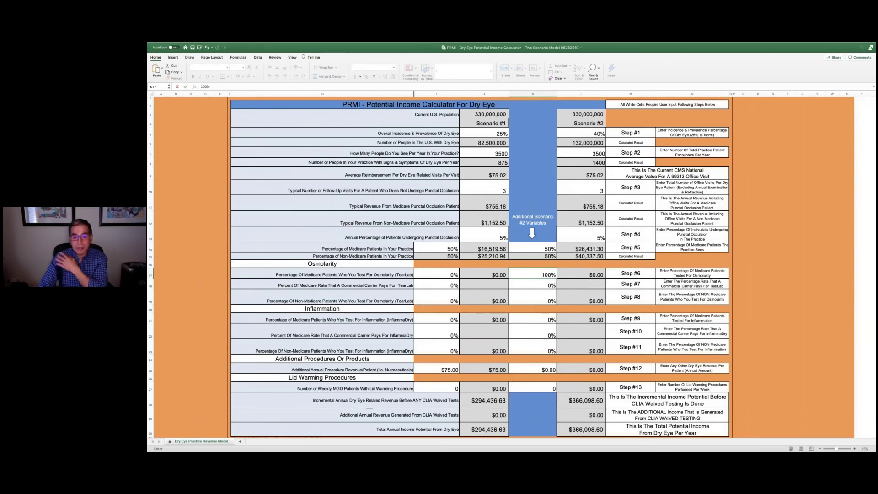
pyautogui.press('Return')
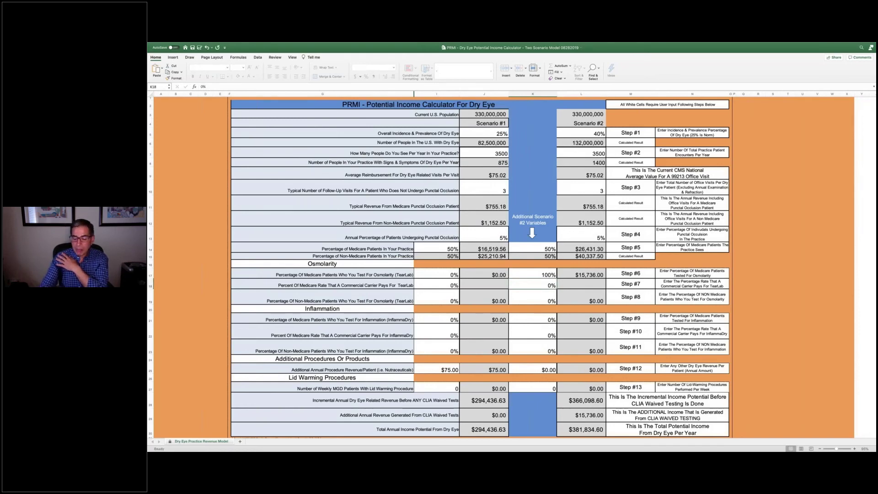
pyautogui.write('5')
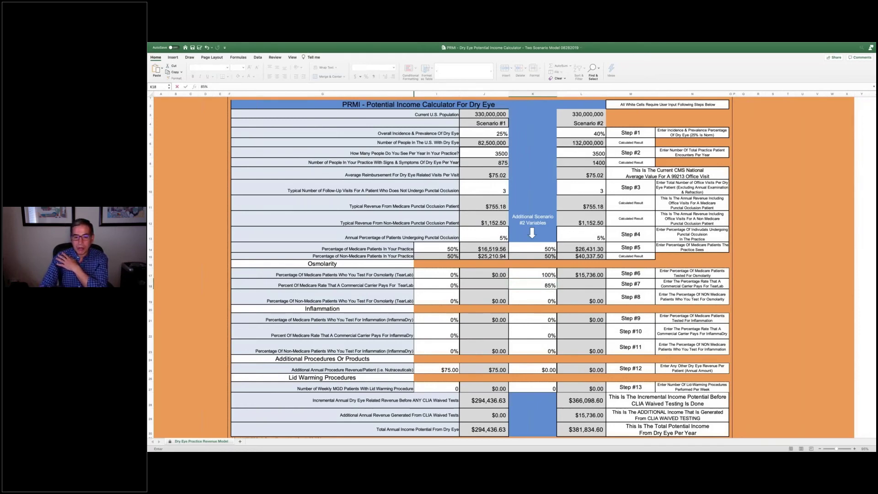
pyautogui.press('Return')
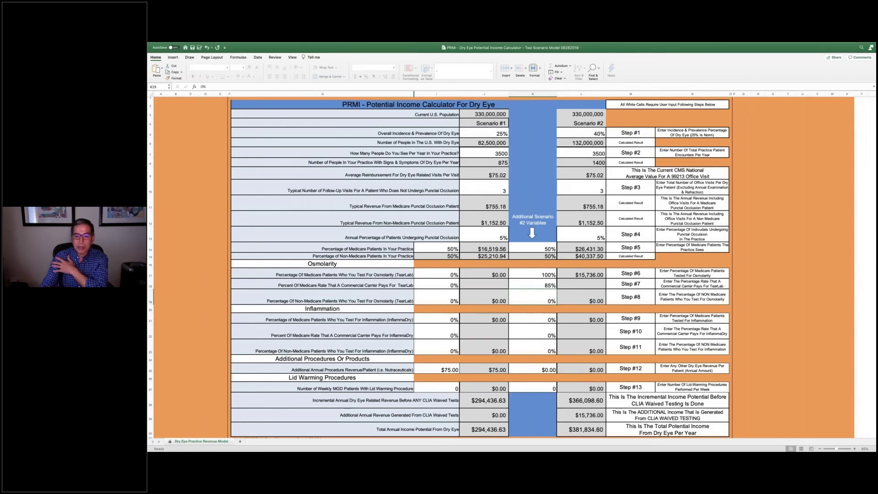
pyautogui.write('60')
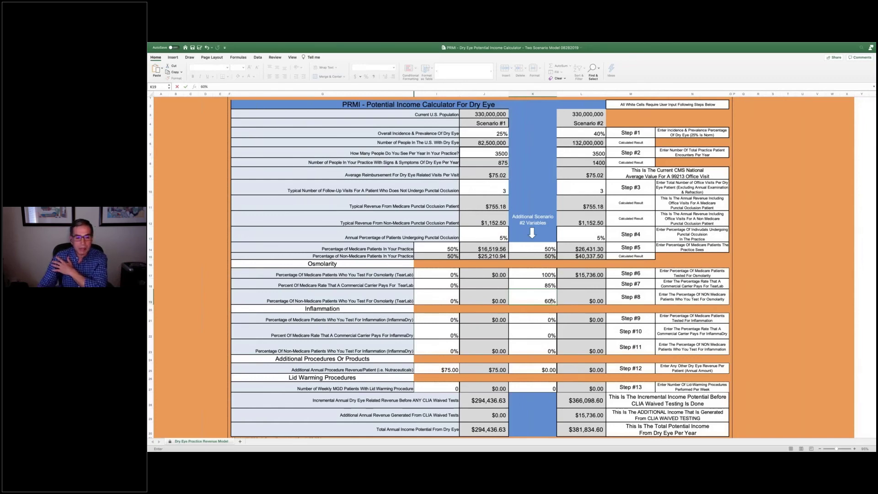
pyautogui.press('Return')
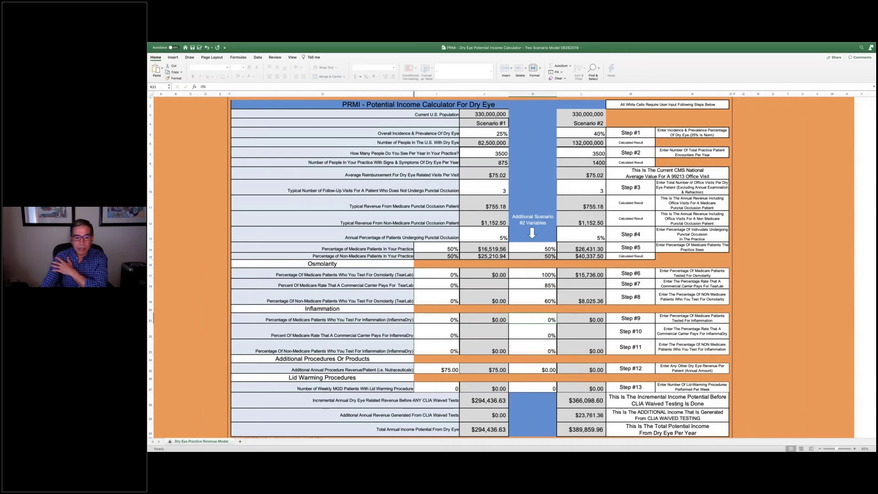
# Fill in Scenario #2's inflammation variables: 100% of Medicare patients tested, 85% commercial carrier rate and 60% of non-Medicare patients tested
pyautogui.write('100')
pyautogui.press('Return')
pyautogui.press('BackSpace')
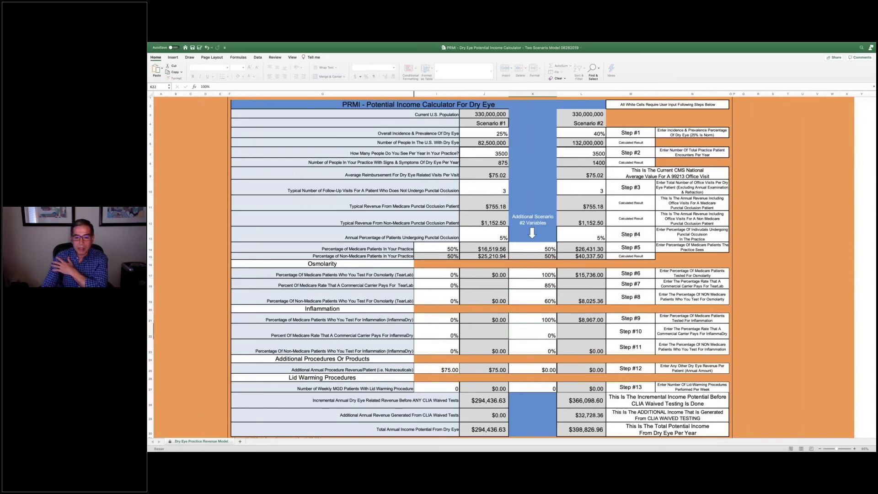
pyautogui.write('85')
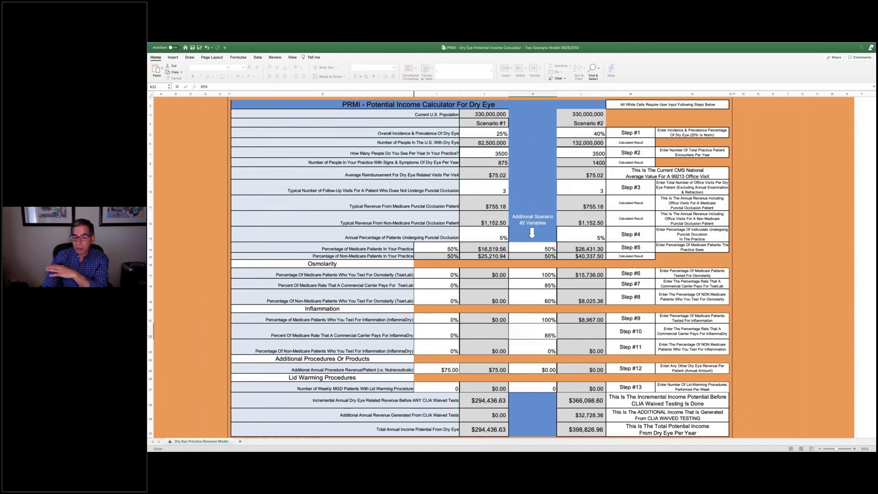
pyautogui.press('Return')
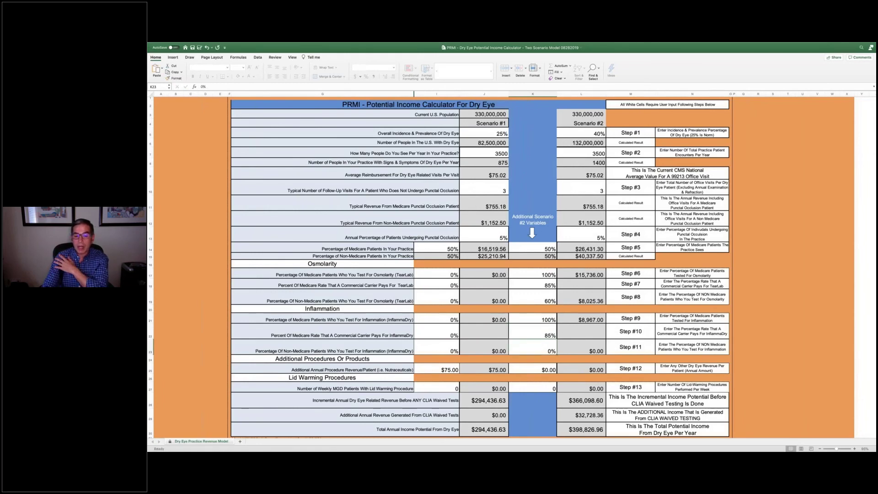
pyautogui.write('60')
pyautogui.press('Return')
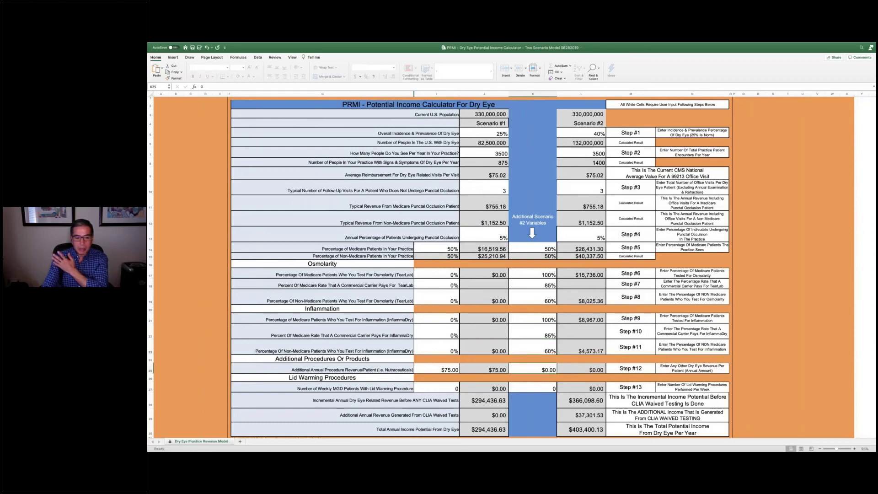
# Set Scenario #2's additional annual procedure revenue per patient to $125
pyautogui.write('75')
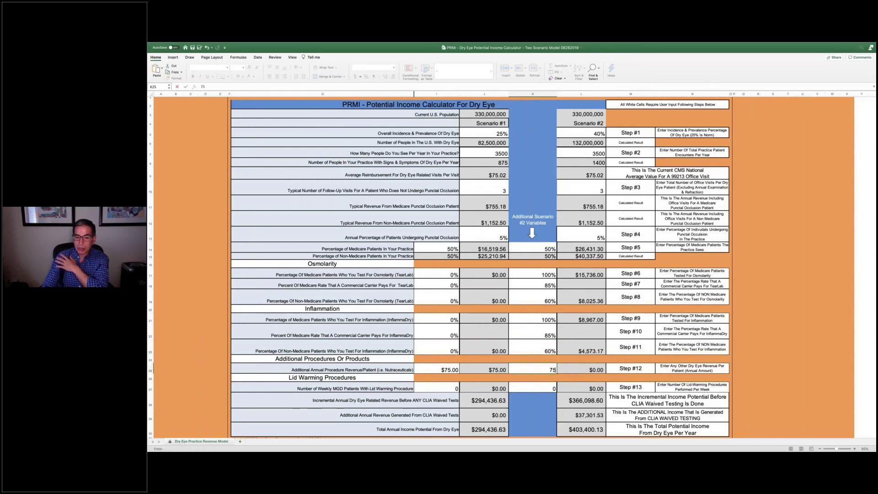
pyautogui.press('BackSpace')
pyautogui.press('BackSpace')
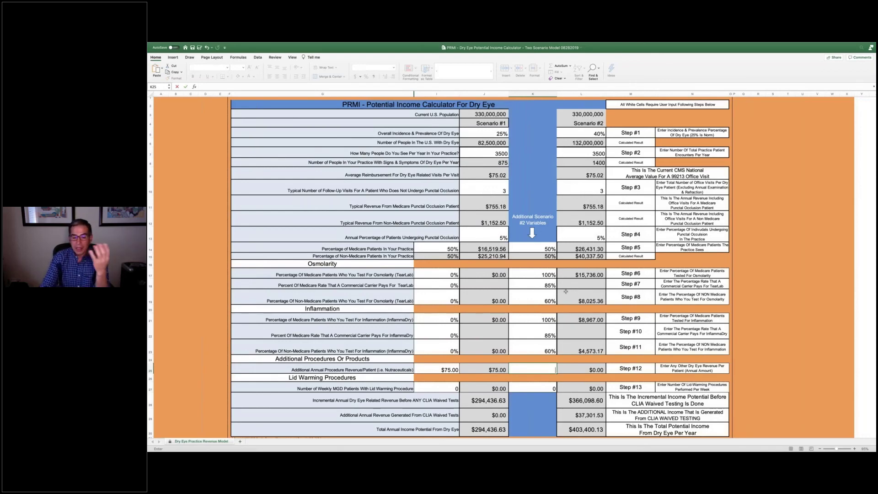
pyautogui.write('125')
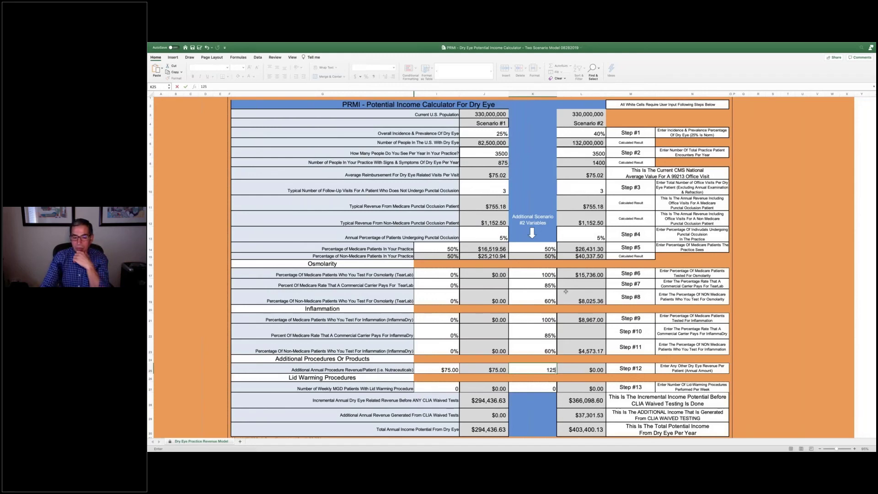
pyautogui.press('Return')
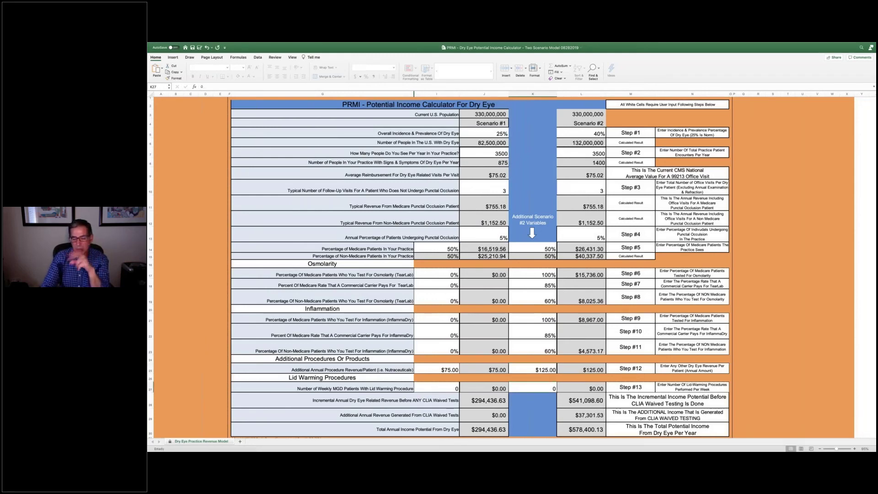
# Set Scenario #2's weekly MGD patients with lid warming procedure to 2, and switch to the Economics Of Dry Eye presentation
pyautogui.write('2')
pyautogui.press('Return')
pyautogui.click(580, 133)
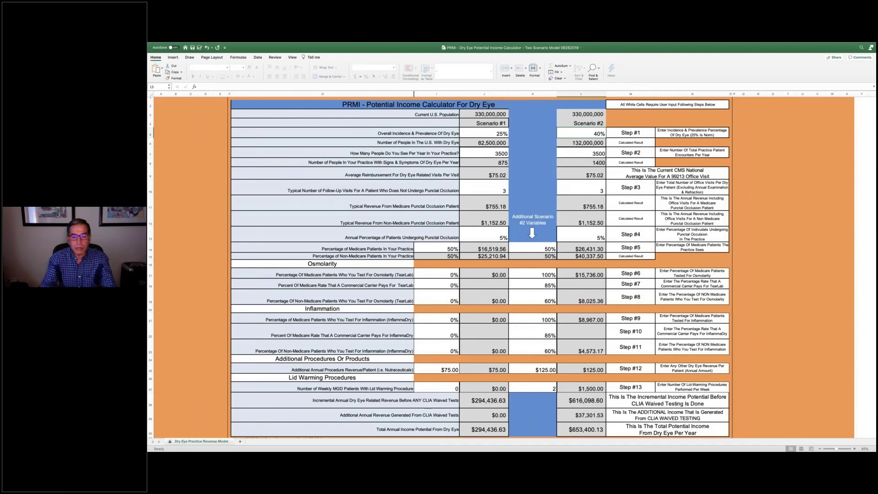
pyautogui.press('super+Tab')
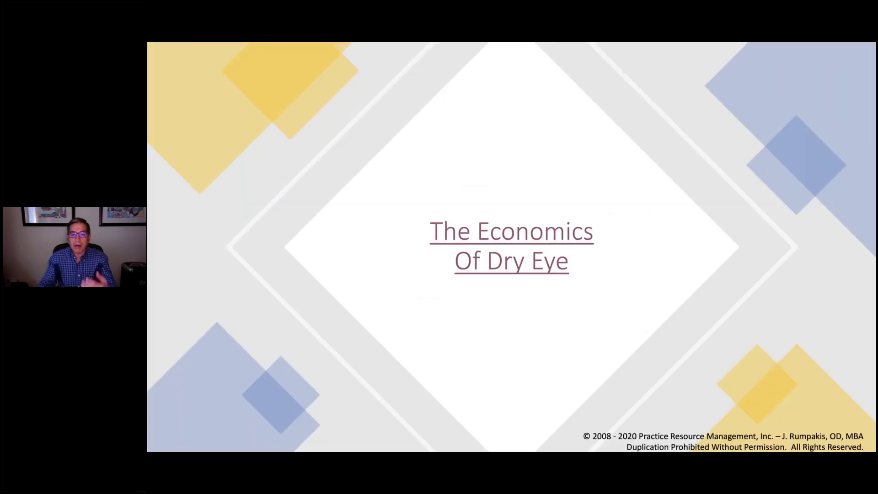